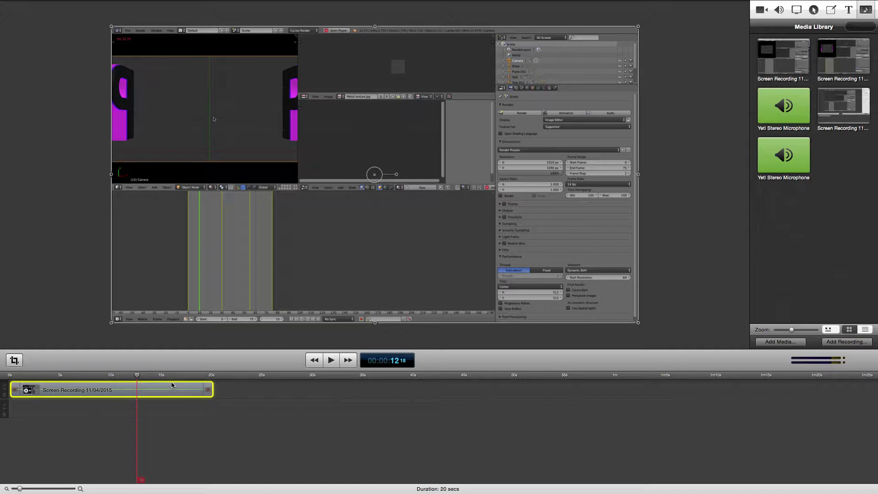
click(88, 376)
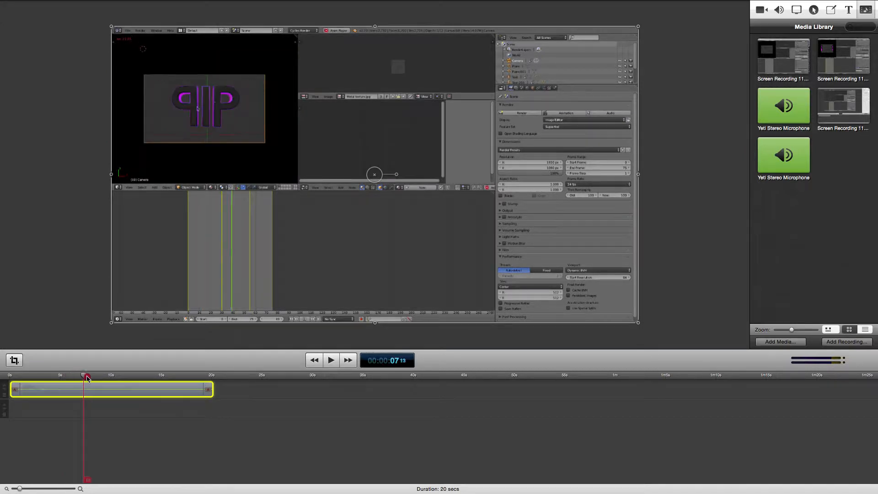
drag(88, 378, 98, 379)
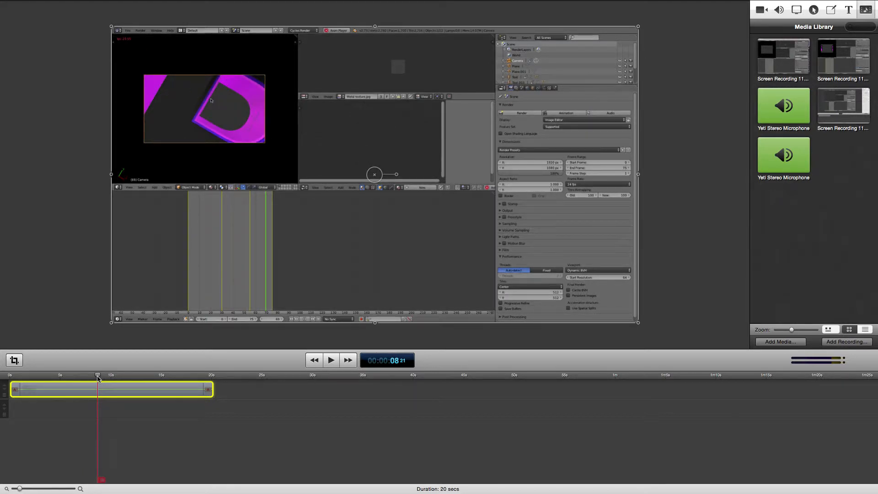
Start exporting the project, choose the Lossless preset and open its settings for customization.
mouse_move(113, 387)
mouse_move(145, 2)
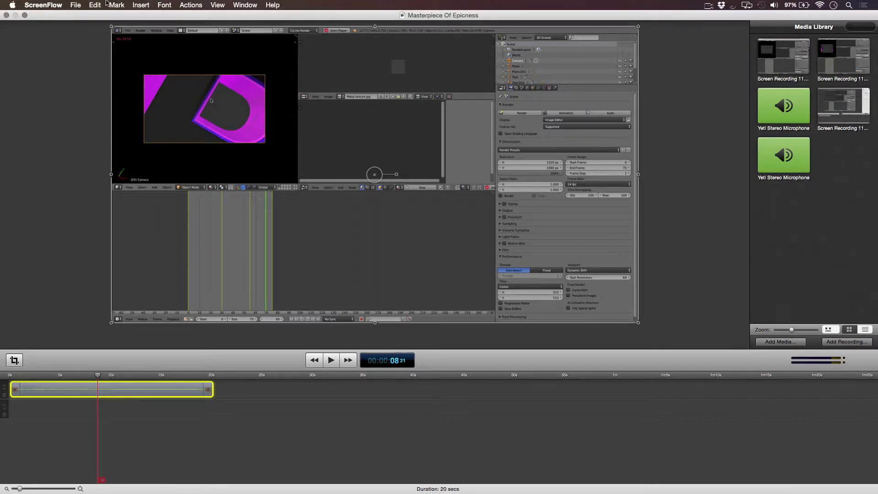
click(76, 4)
click(97, 159)
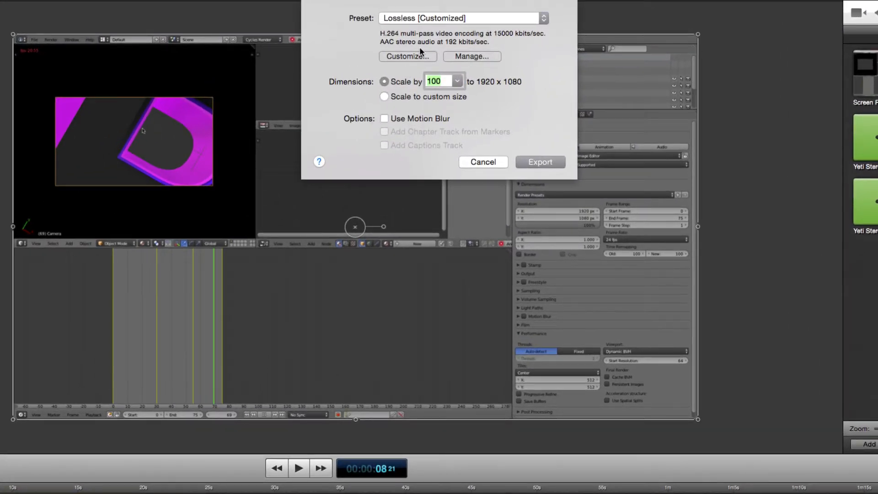
click(487, 17)
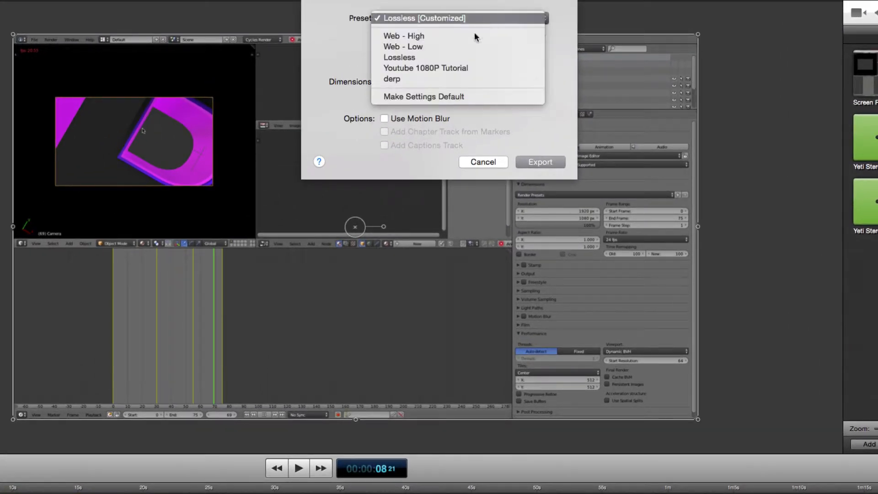
click(398, 57)
click(399, 56)
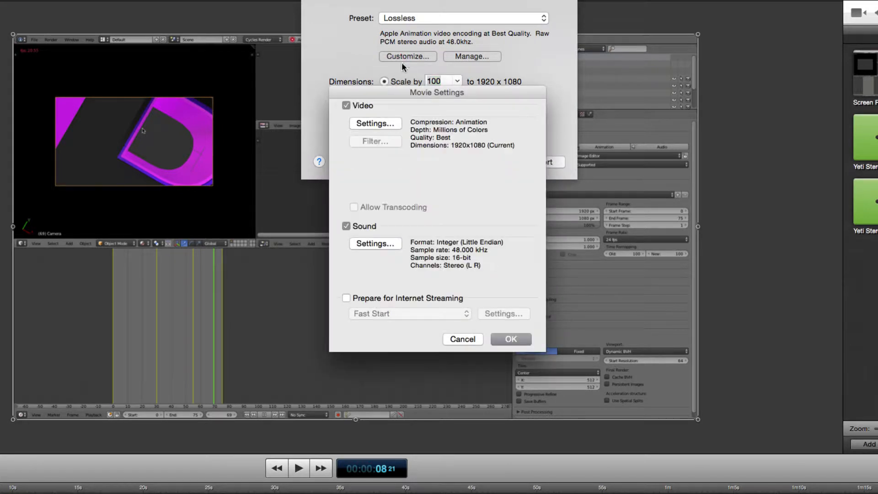
Set the video compression to H.264 with automatic key frames and a frame rate of 30 fps.
click(382, 124)
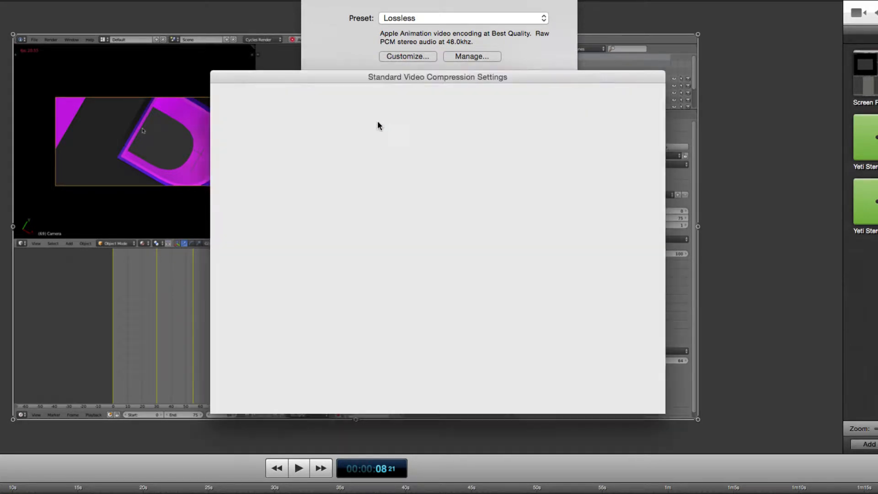
click(433, 97)
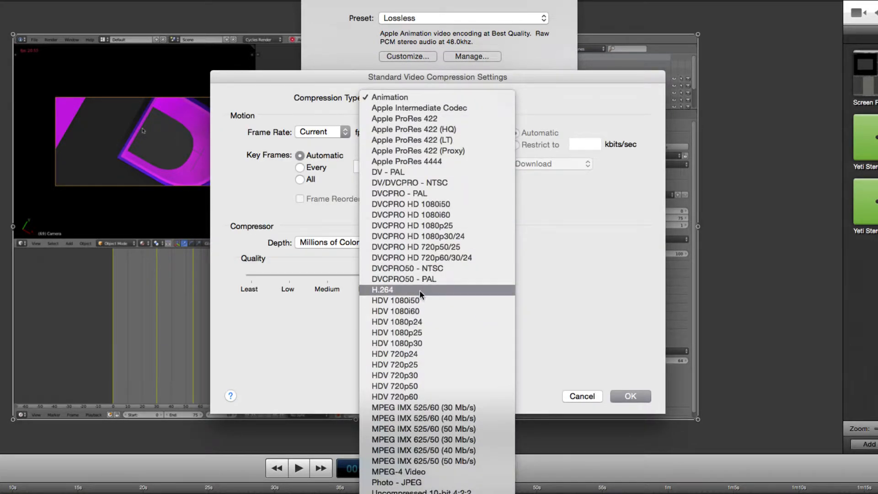
scroll(419, 290, down, 1)
click(412, 269)
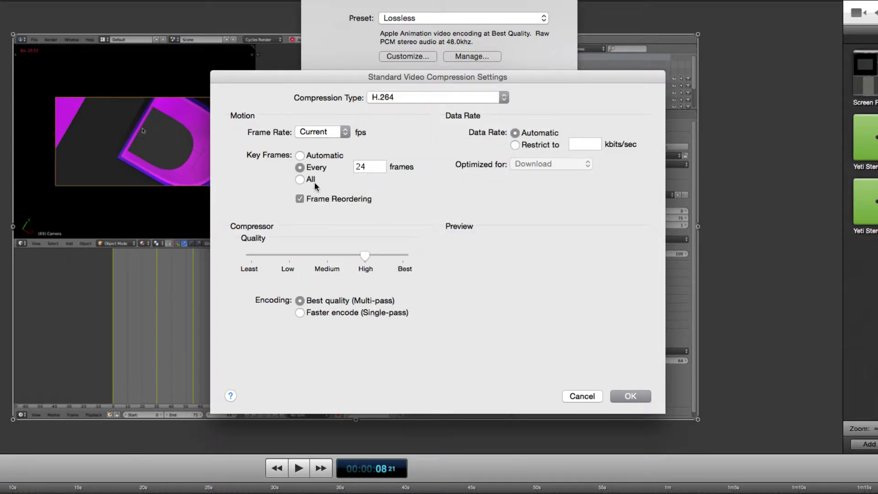
click(299, 155)
click(316, 132)
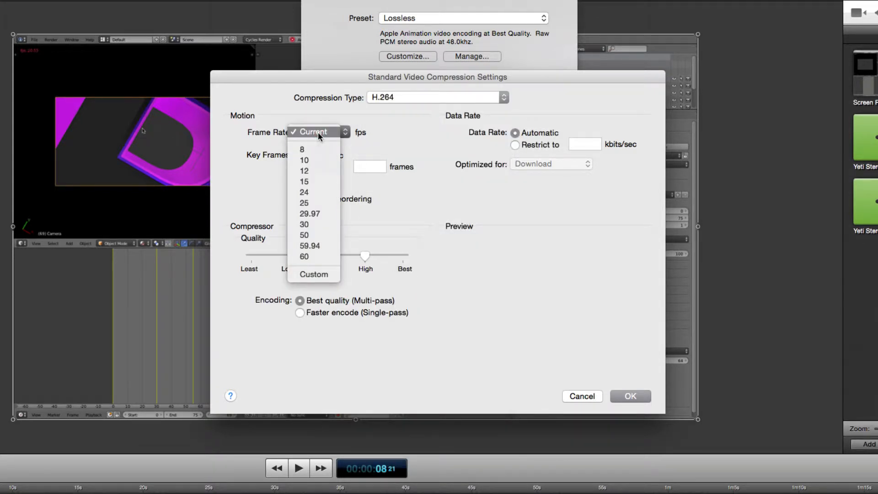
click(307, 224)
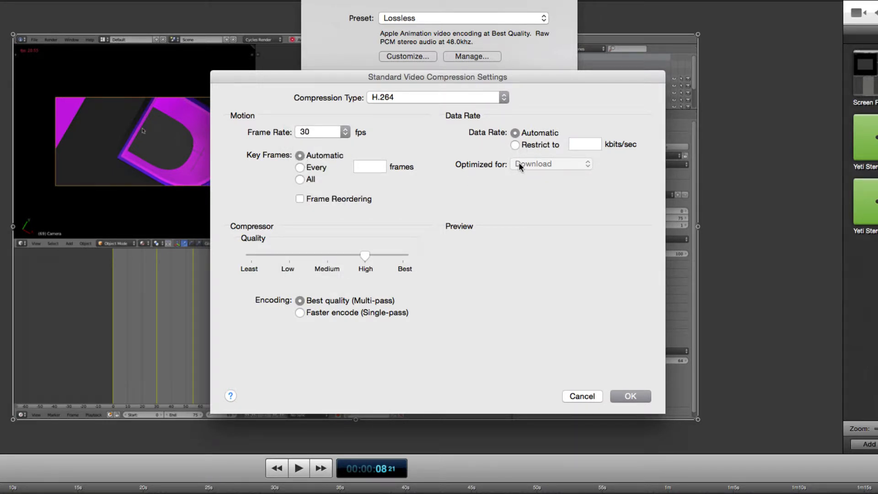
Restrict the video data rate to 15000 kbits/sec and accept the compression settings.
click(515, 145)
click(591, 144)
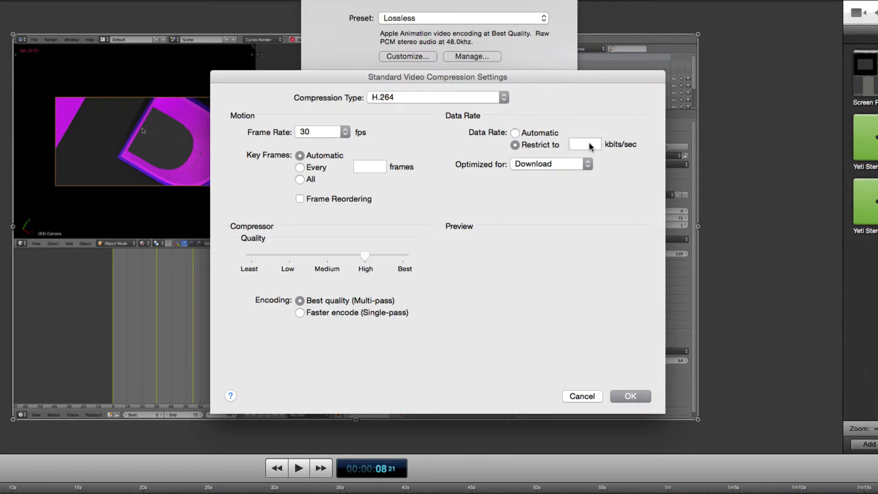
text(15000)
click(564, 163)
click(564, 163)
click(517, 133)
drag(364, 256, 384, 260)
click(516, 144)
text(15000)
click(620, 395)
Set the export's sound format to AAC with Stereo (L R) channels.
click(380, 247)
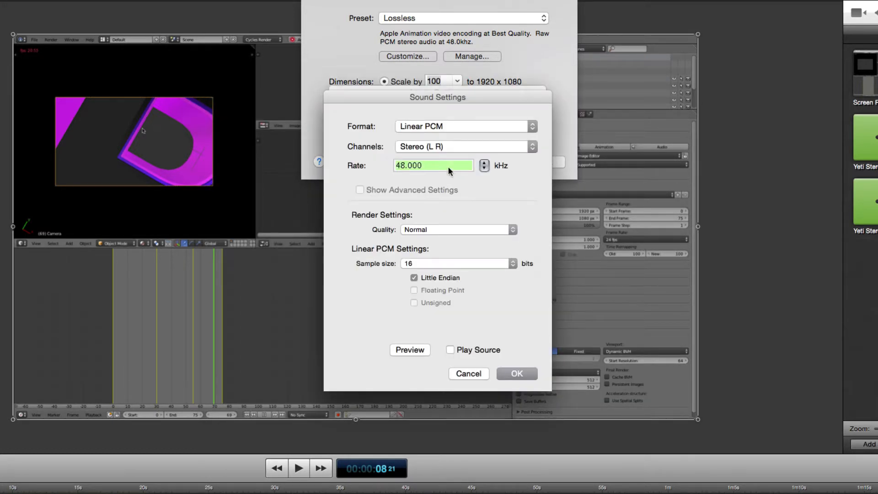
click(469, 130)
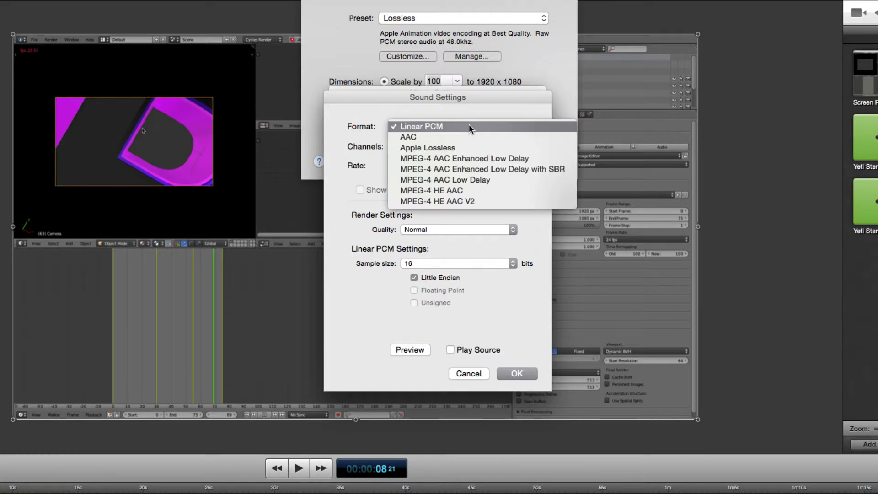
click(421, 133)
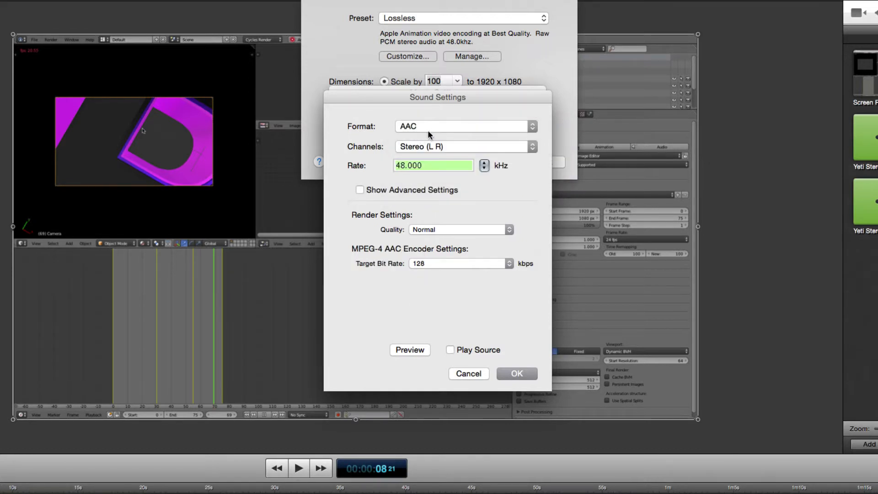
click(434, 127)
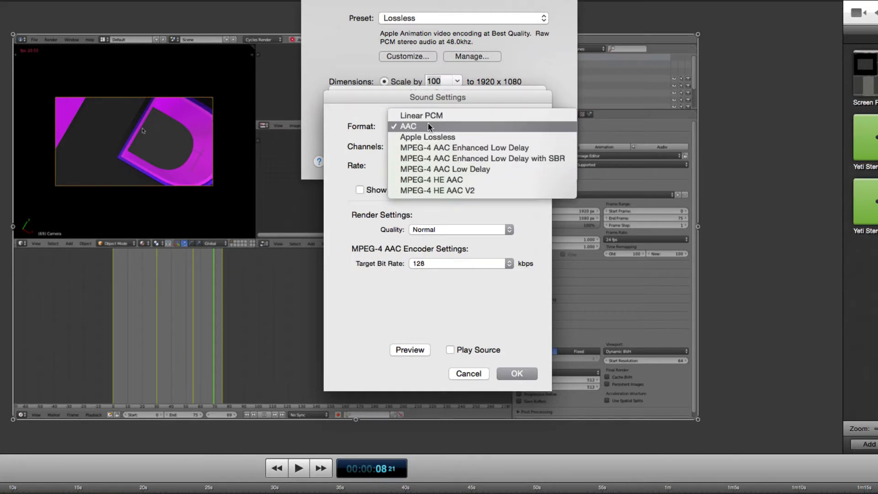
click(427, 125)
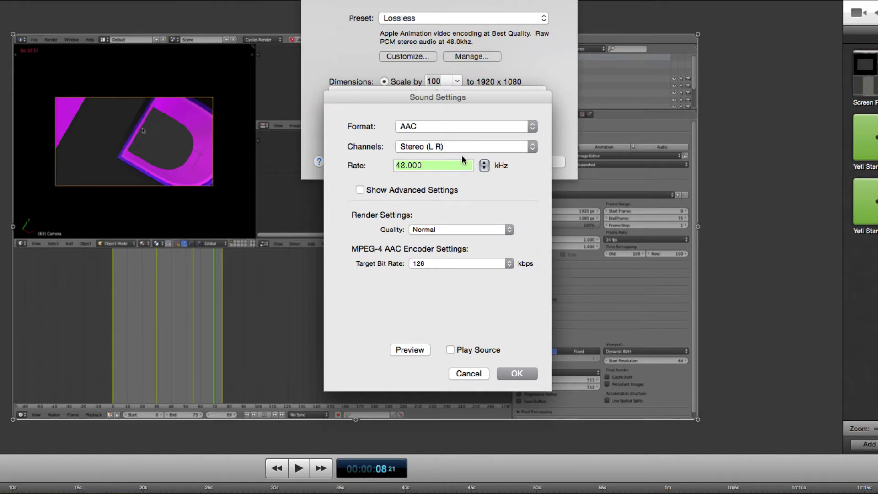
click(478, 147)
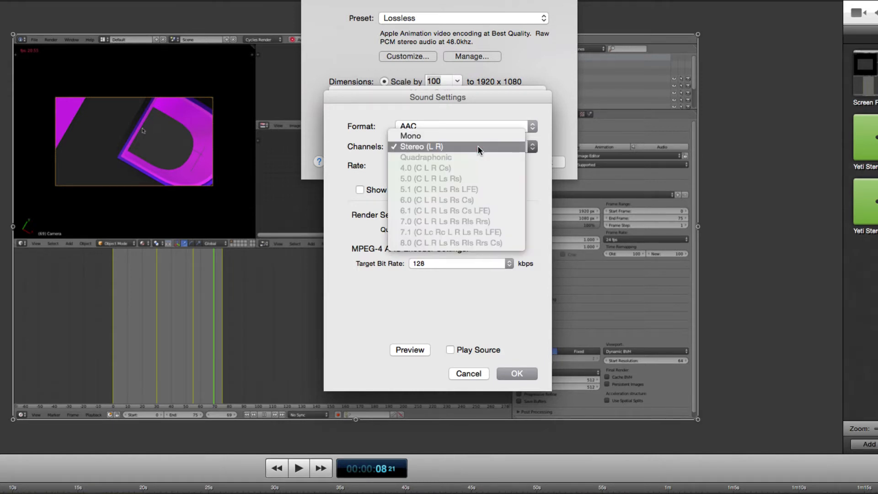
click(478, 147)
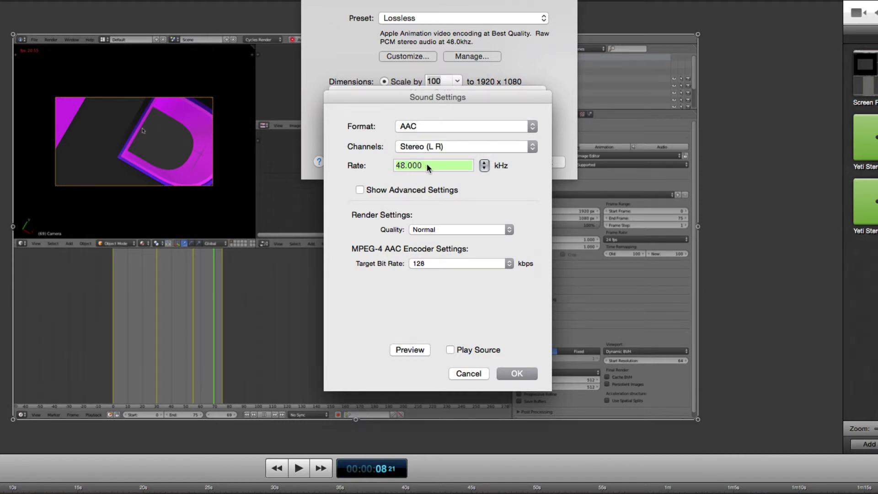
Set the sound render quality to Best and the target bit rate to 256 kbps, accepting the sound and movie settings.
click(442, 230)
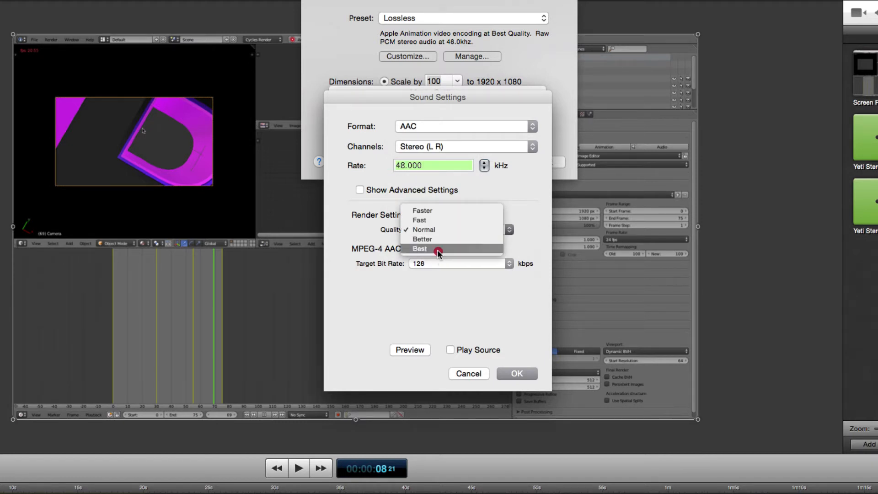
click(437, 250)
click(439, 263)
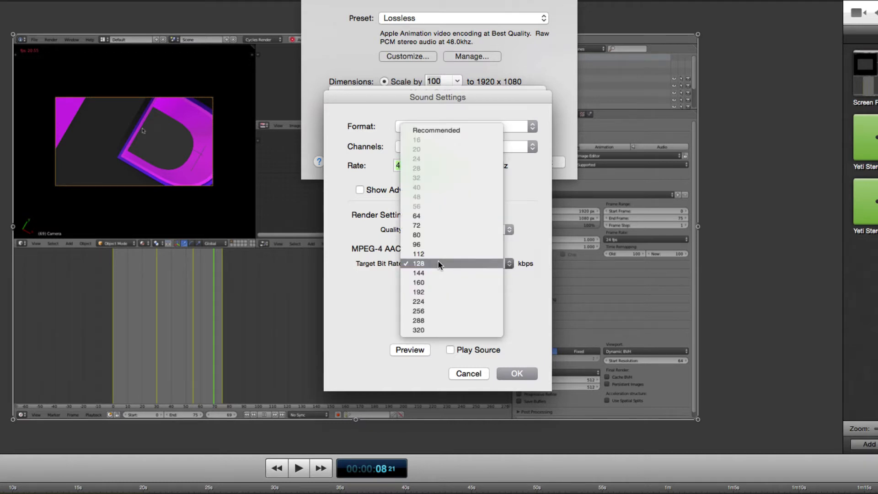
click(420, 311)
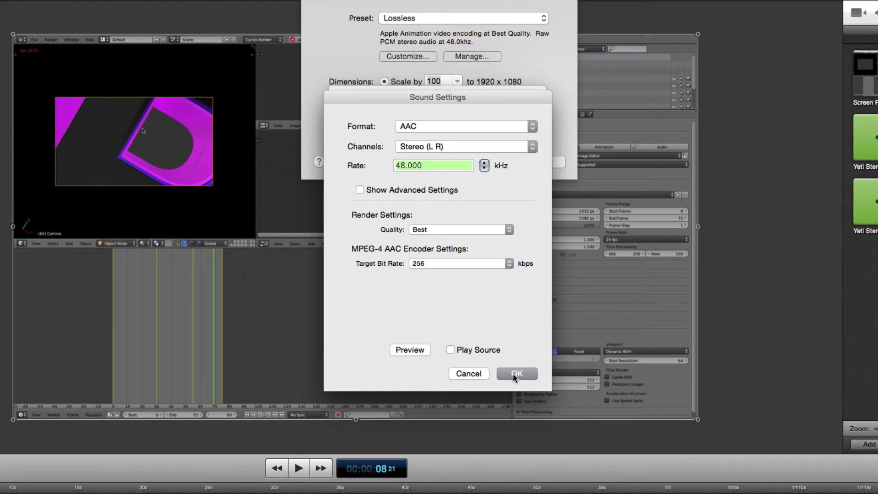
click(458, 264)
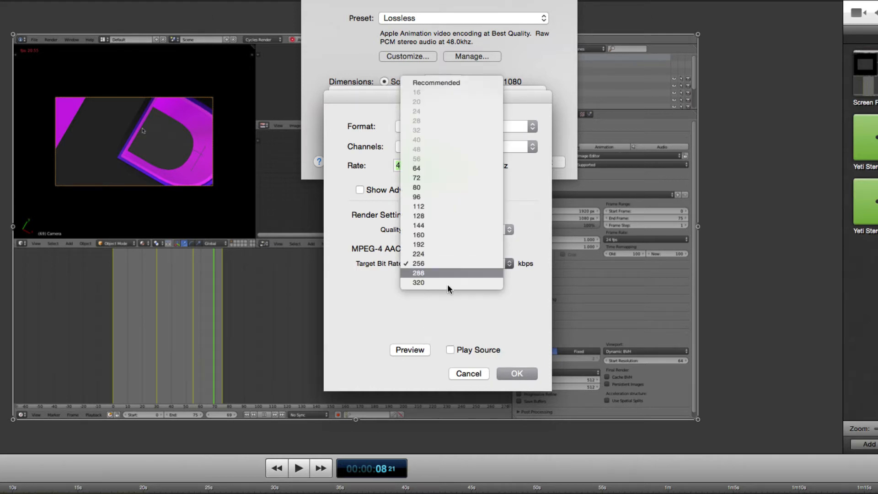
click(438, 264)
click(515, 373)
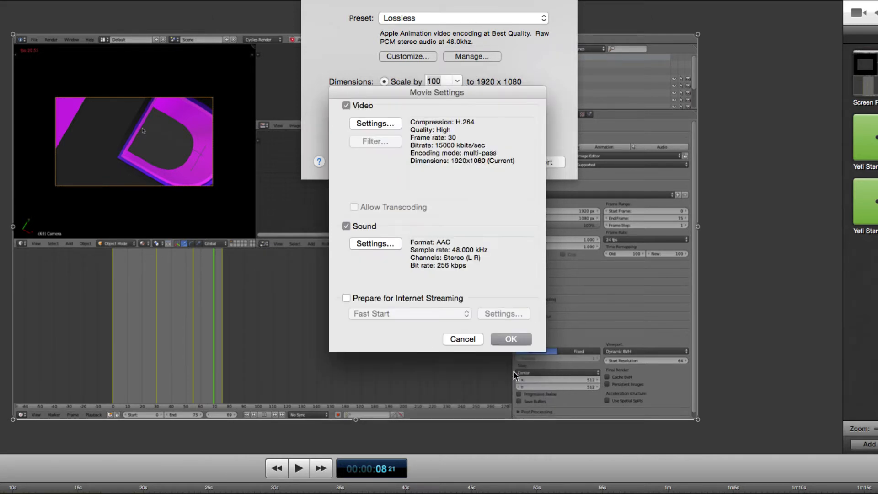
click(501, 341)
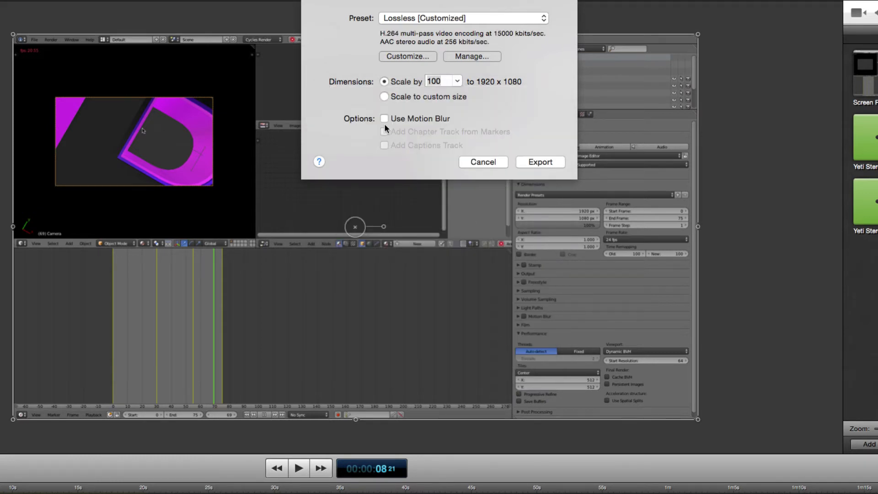
Make the customized Lossless settings the default for exports.
click(502, 21)
click(442, 96)
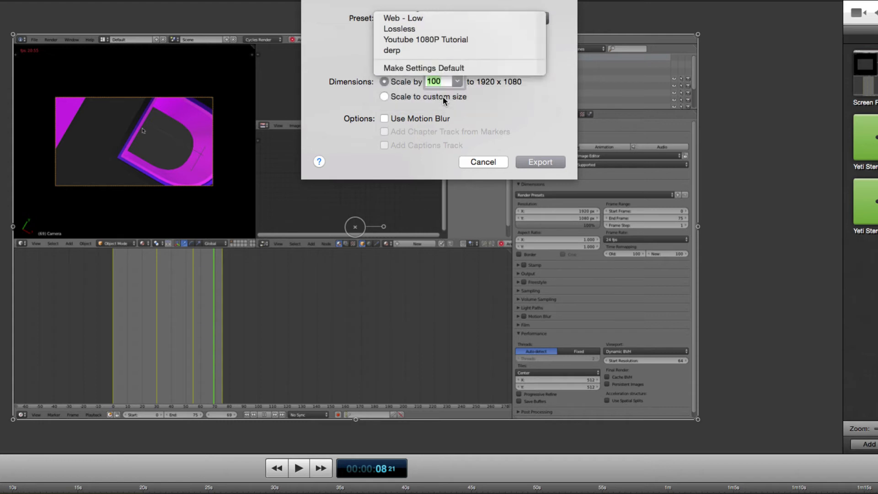